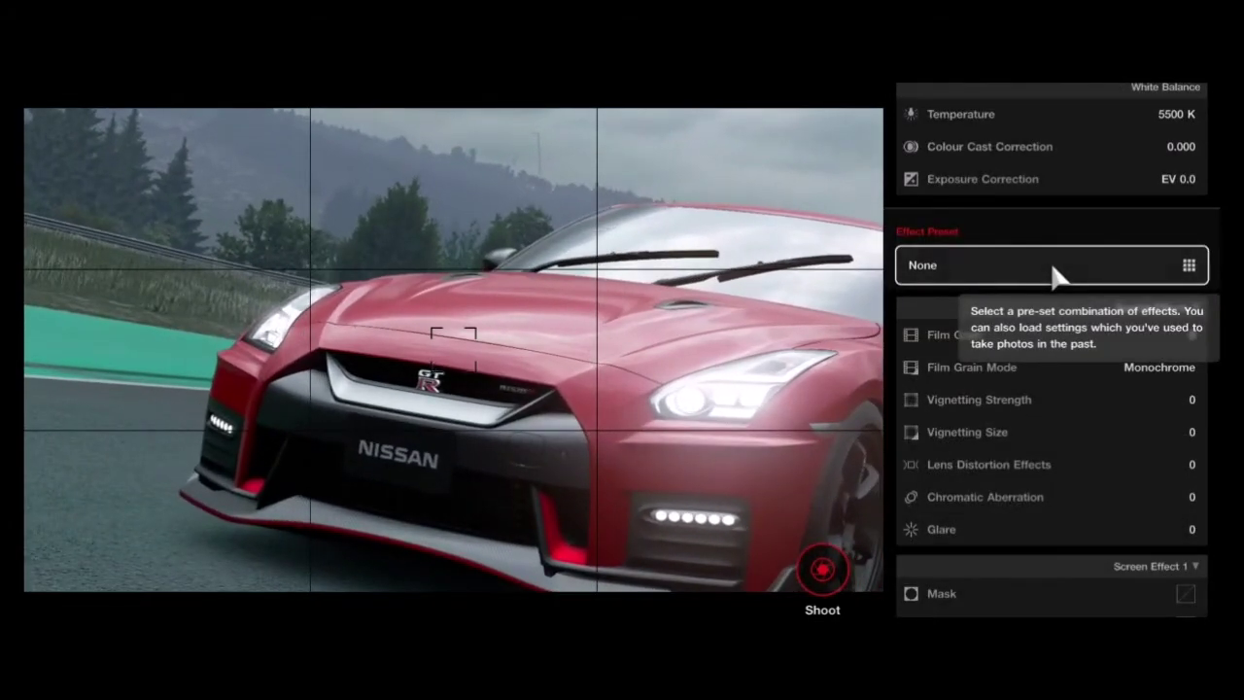
- Examine the special effects settings, including the Film Grain slider and the Film Grain Mode choices, keeping Monochrome
key(Left)
key(Right)
key(Up)
key(Up)
key(Up)
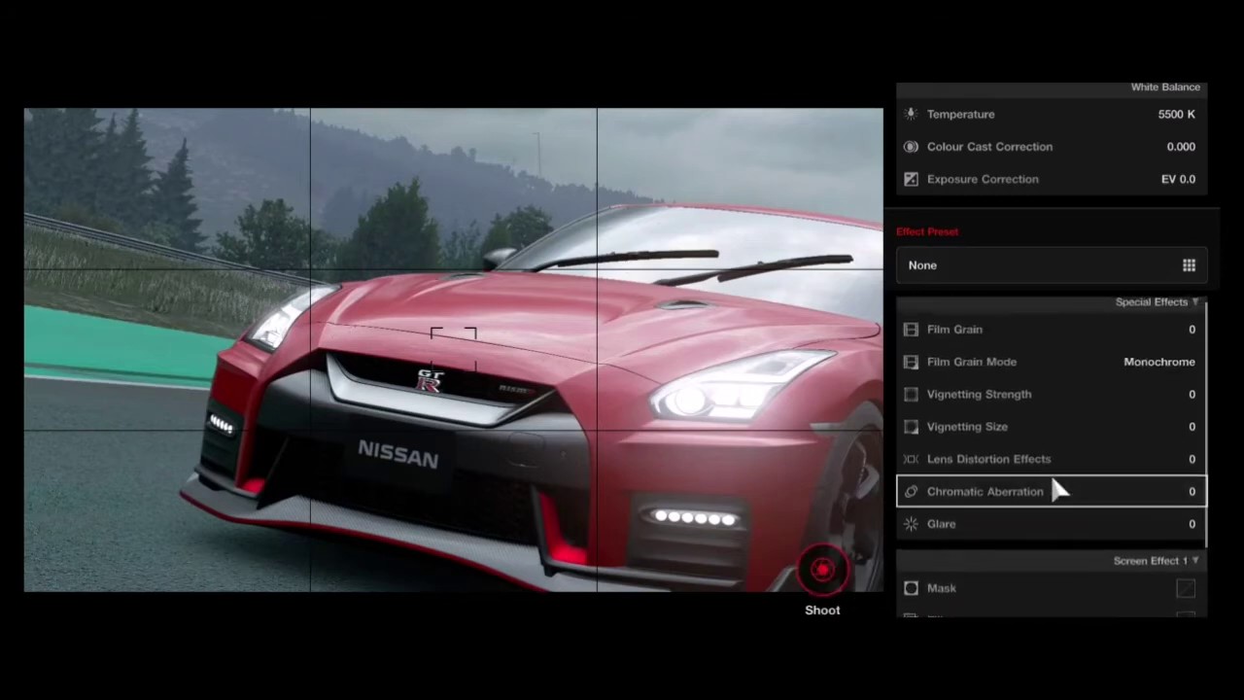
click(1050, 334)
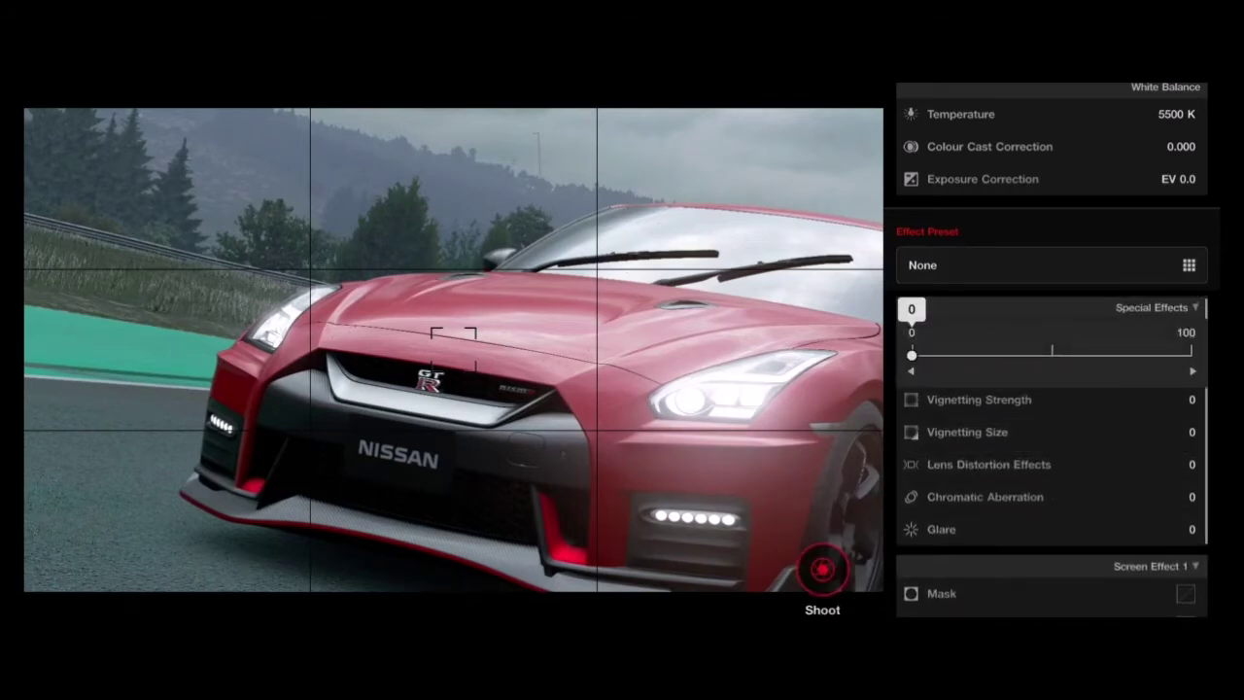
click(1051, 334)
click(1052, 364)
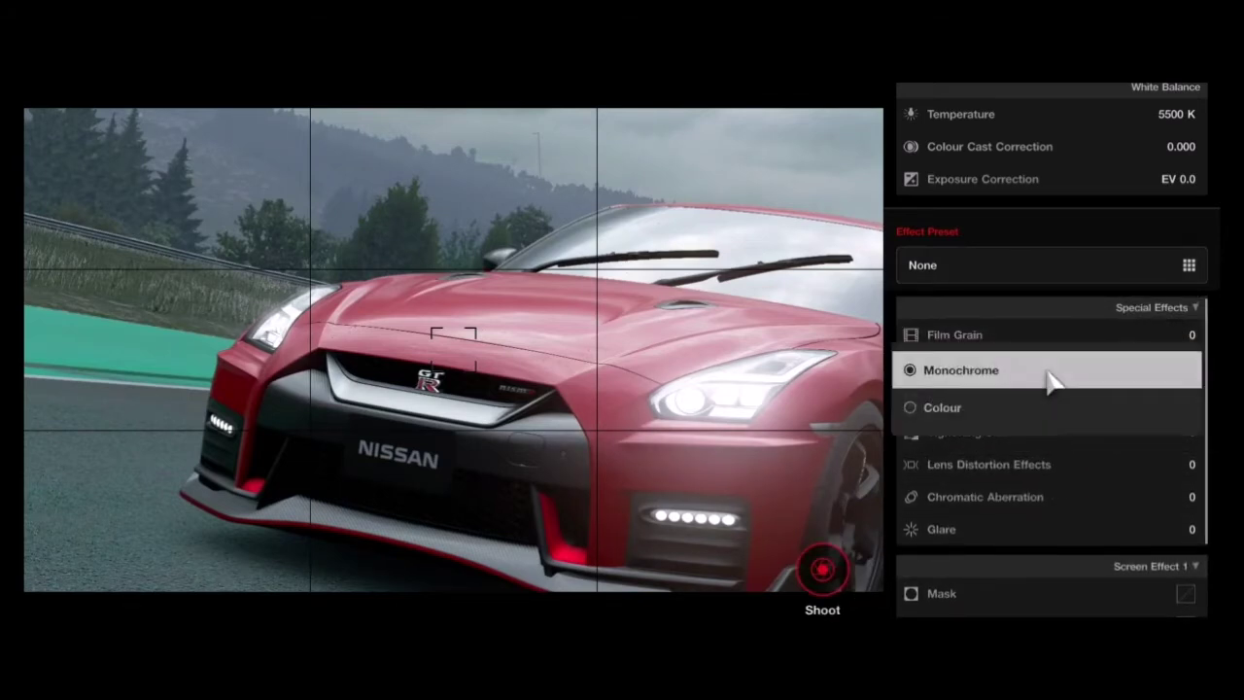
click(1054, 382)
- Apply the Partial Colouring effect preset to the car photo
click(1050, 267)
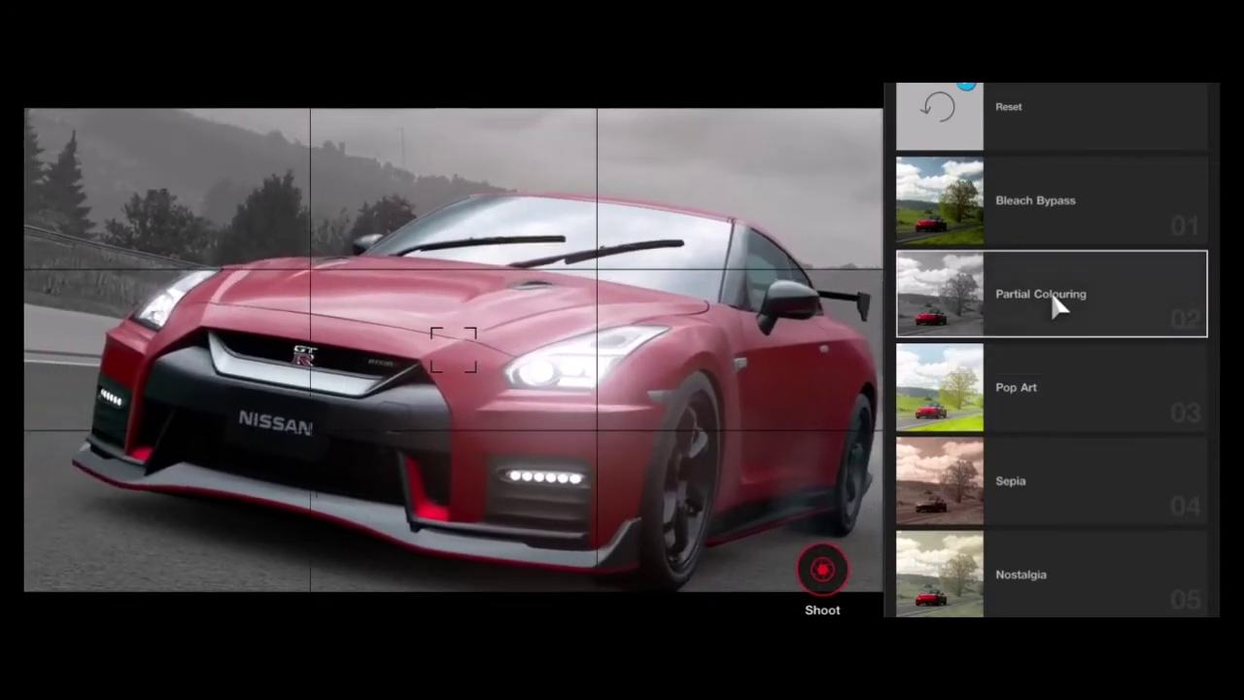
click(1050, 290)
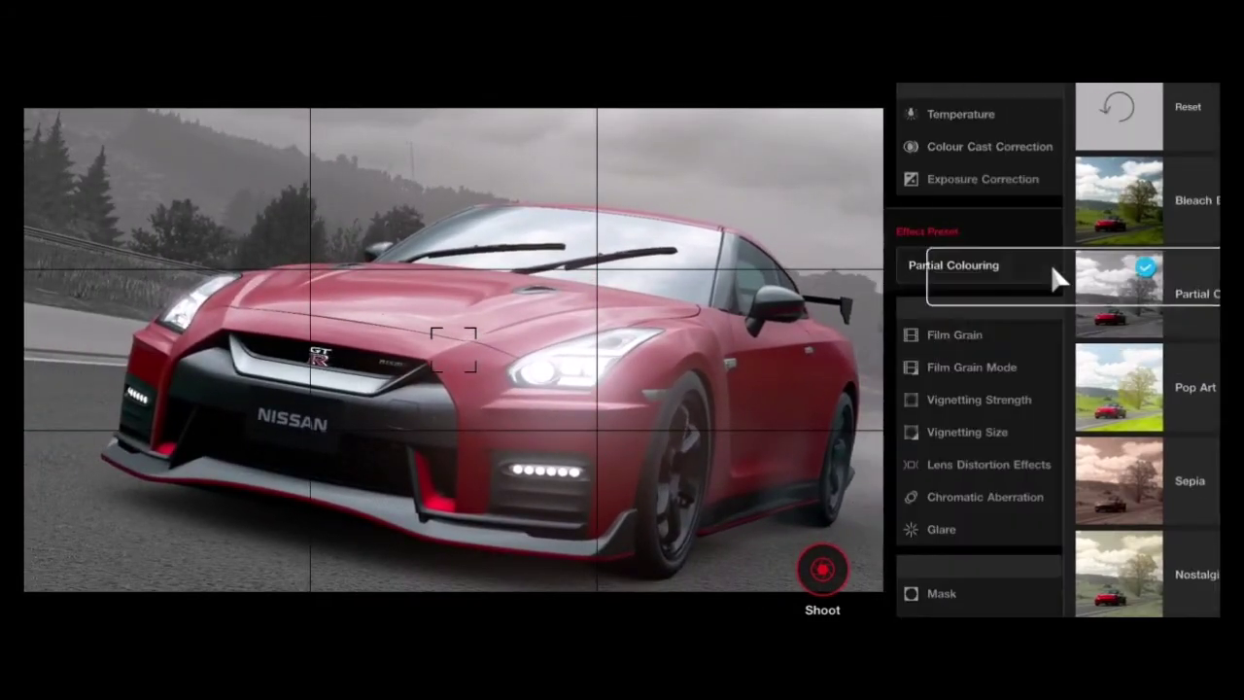
- Look through the effect settings and leave Screen Effect 2 without a mask
key(Down)
key(Down)
key(Down)
key(Down)
key(Down)
key(Down)
key(Down)
key(Down)
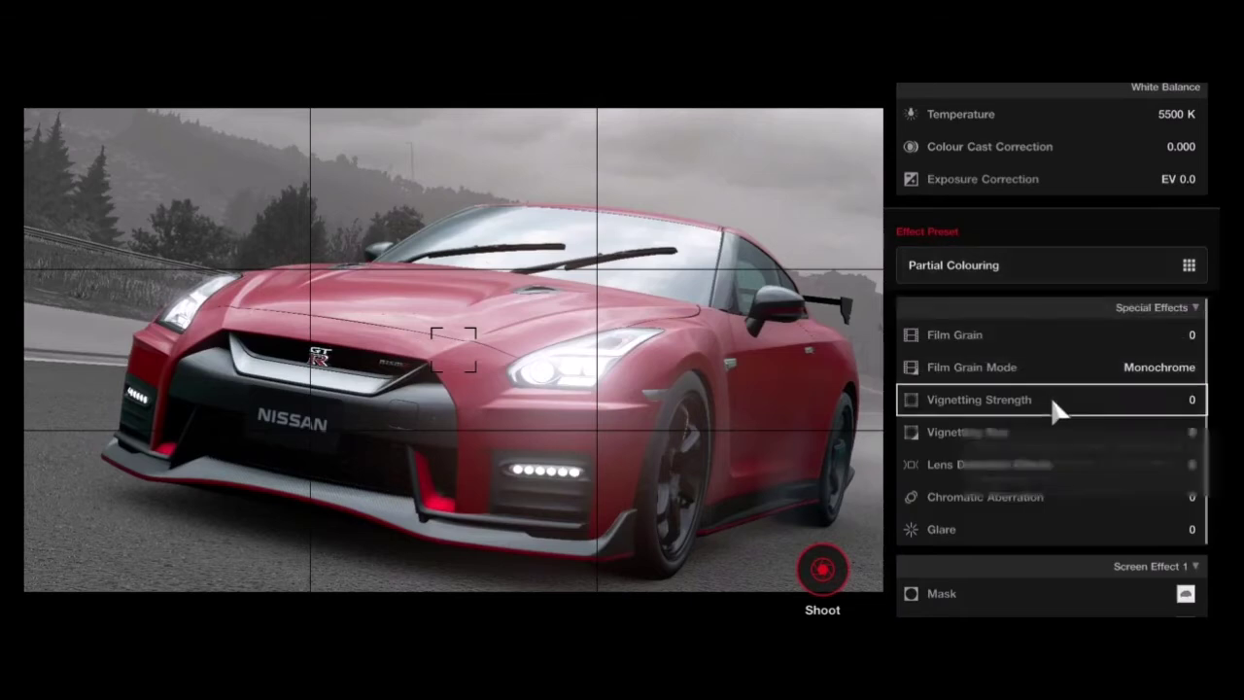
scroll(1050, 493, down, 4)
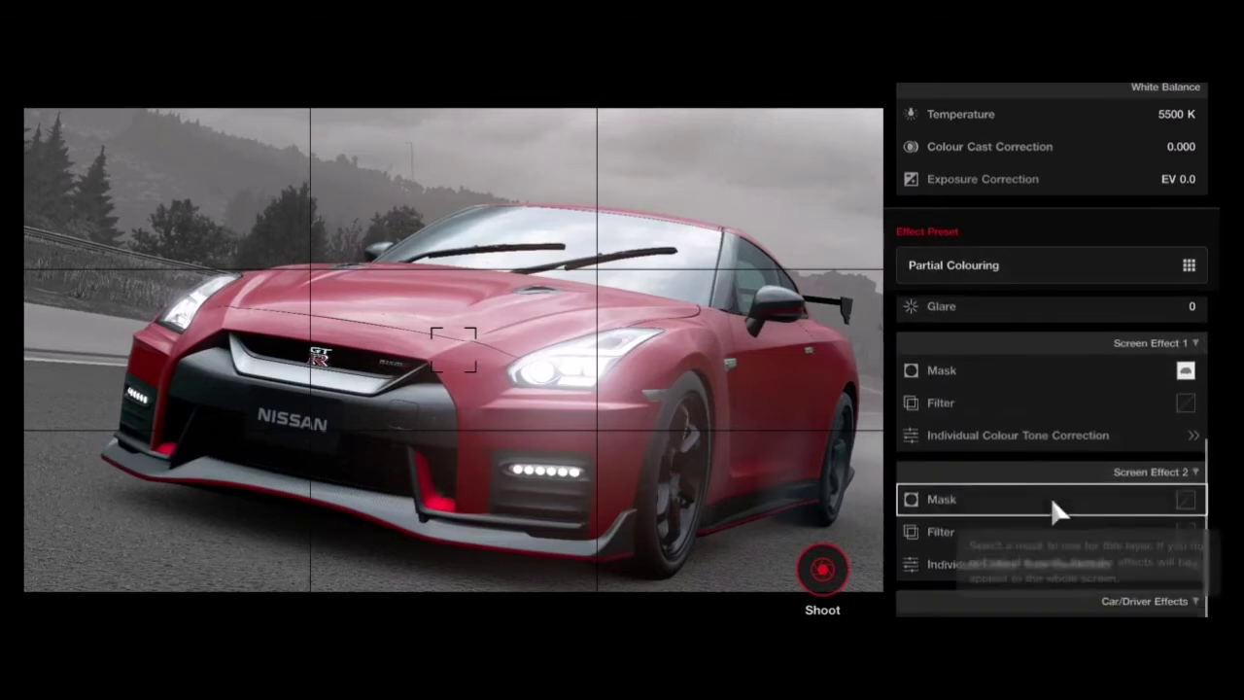
click(1050, 499)
click(949, 126)
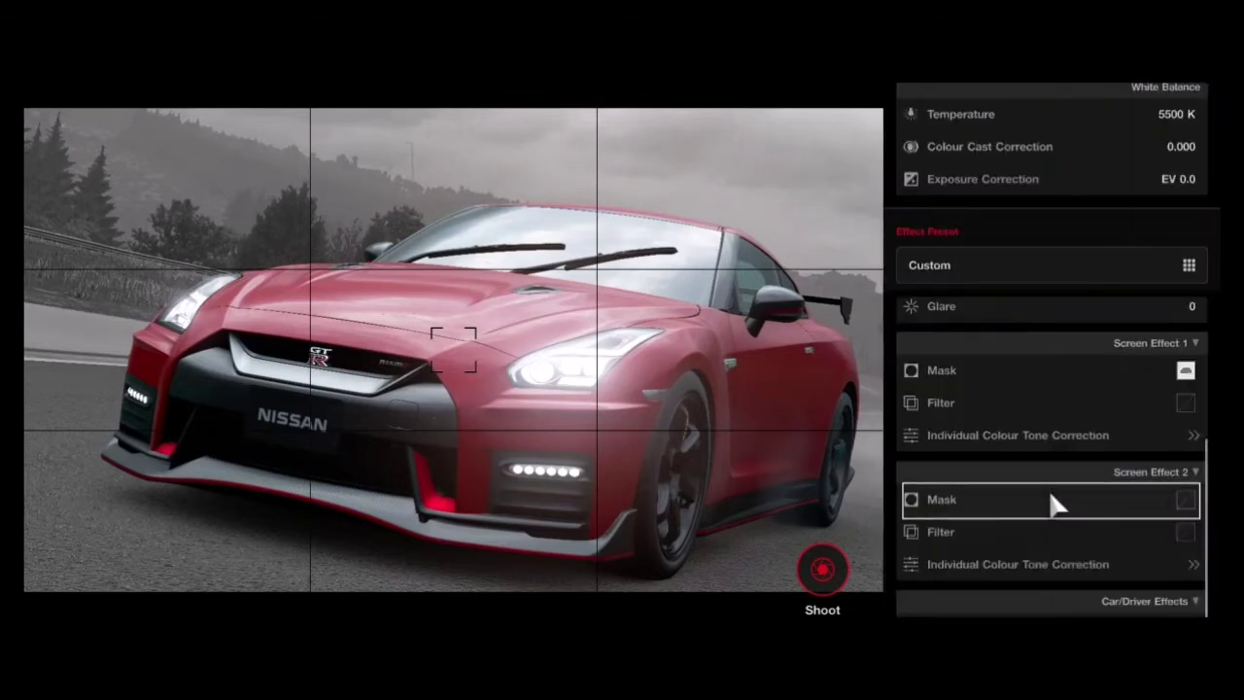
- Preview the Screen Effect 2 filters, from the cross processing looks through monochrome and partial colour to Shadow Boost
click(1050, 530)
key(Down)
key(Down)
key(Down)
key(Down)
key(Down)
key(Down)
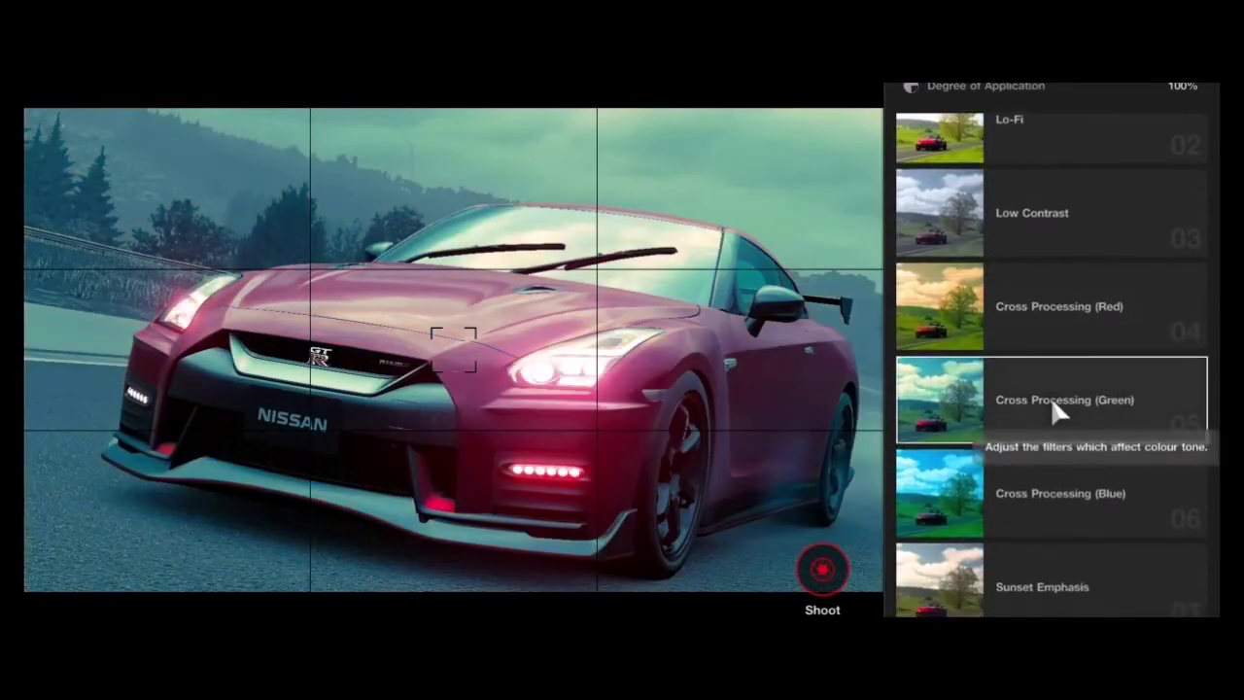
scroll(1050, 396, down, 2)
scroll(1053, 402, down, 1)
scroll(1052, 402, down, 1)
scroll(1053, 398, up, 1)
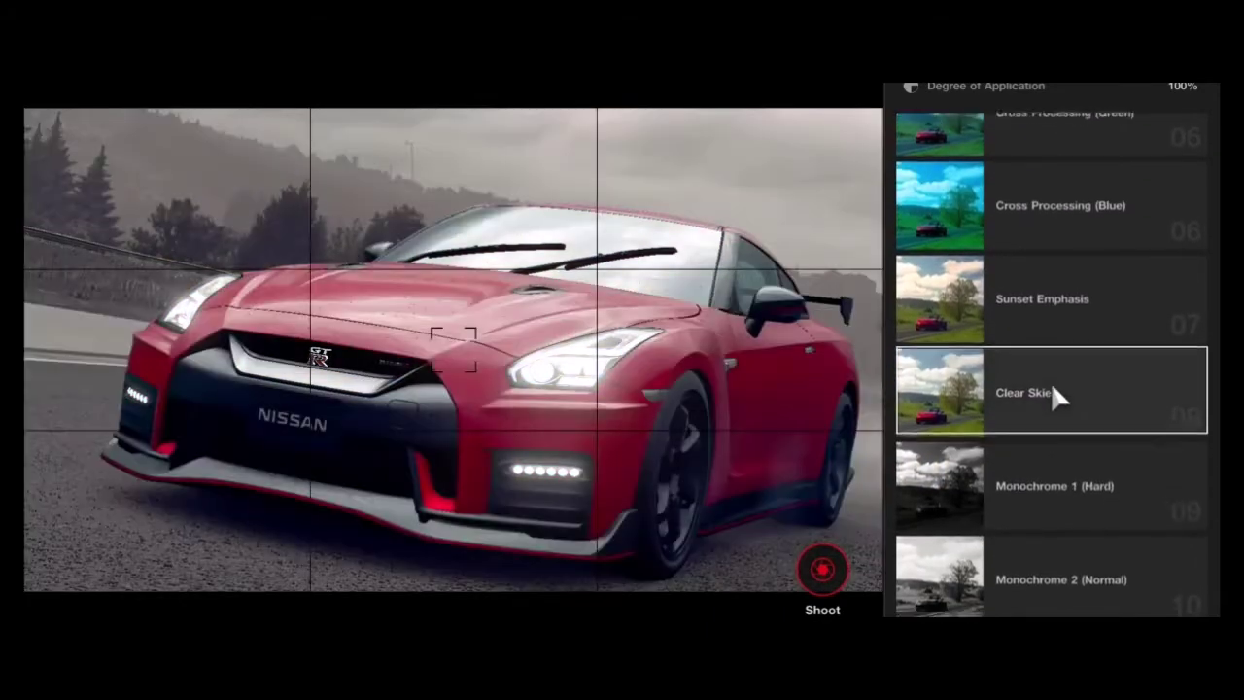
scroll(1054, 403, down, 4)
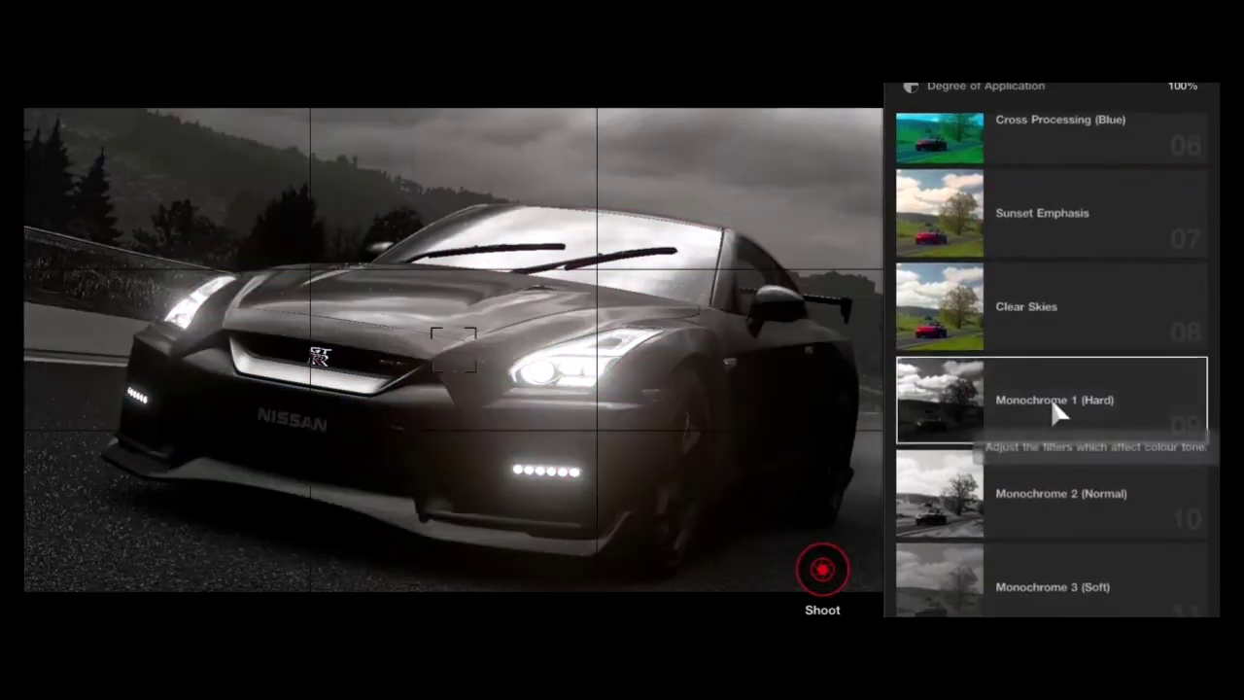
scroll(1053, 418, down, 1)
scroll(1051, 396, up, 1)
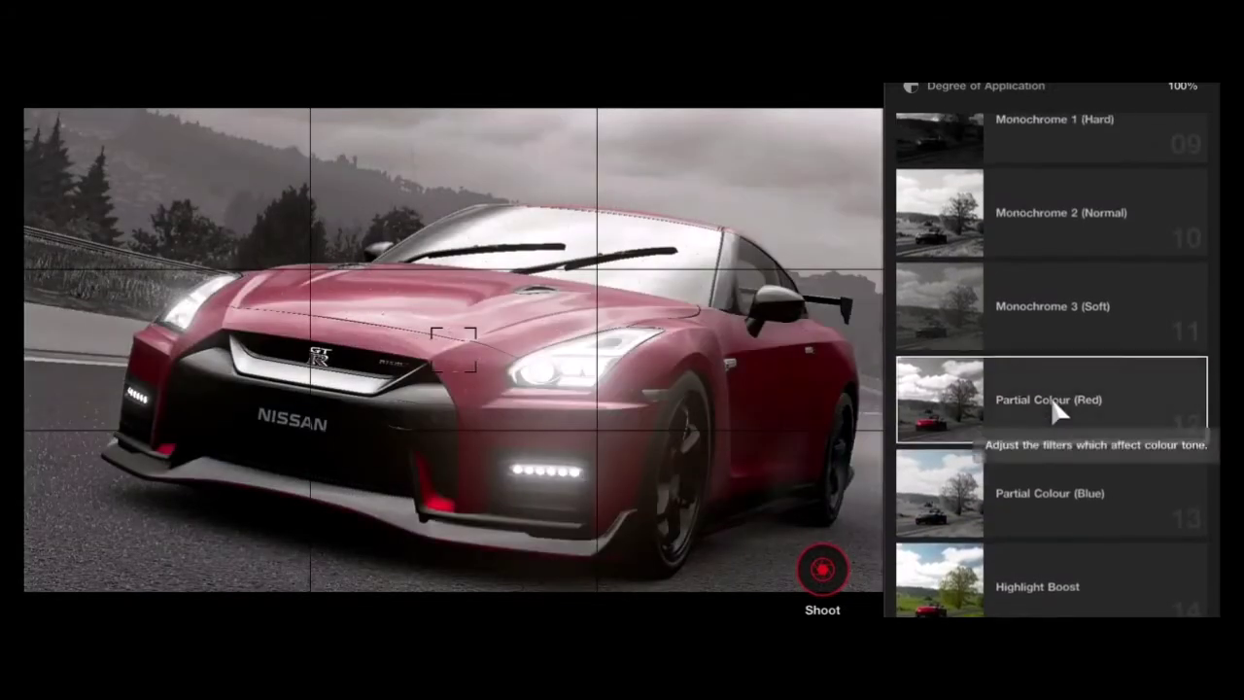
key(Down)
key(Down)
key(Down)
key(Up)
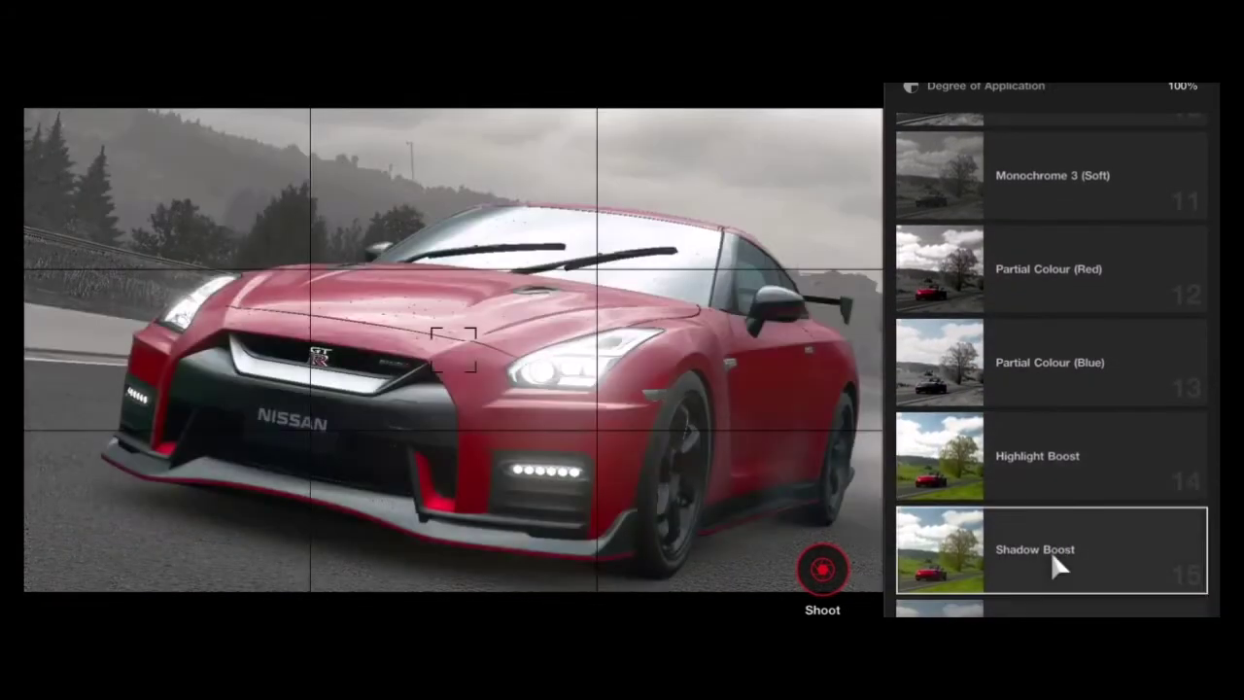
- Compare the Cross Processing (Blue) and (Green) filters again and leave the Screen Effect 2 filter at None
scroll(1057, 388, up, 4)
scroll(1050, 395, up, 3)
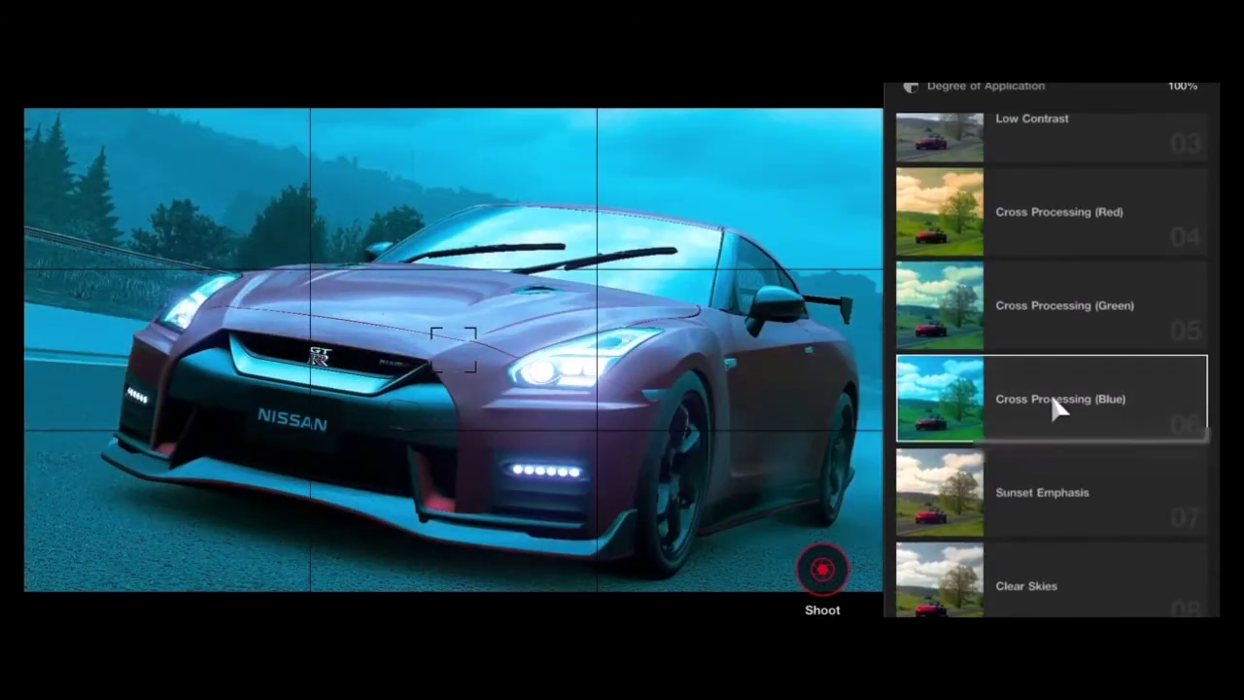
scroll(1050, 397, down, 1)
scroll(1050, 396, up, 4)
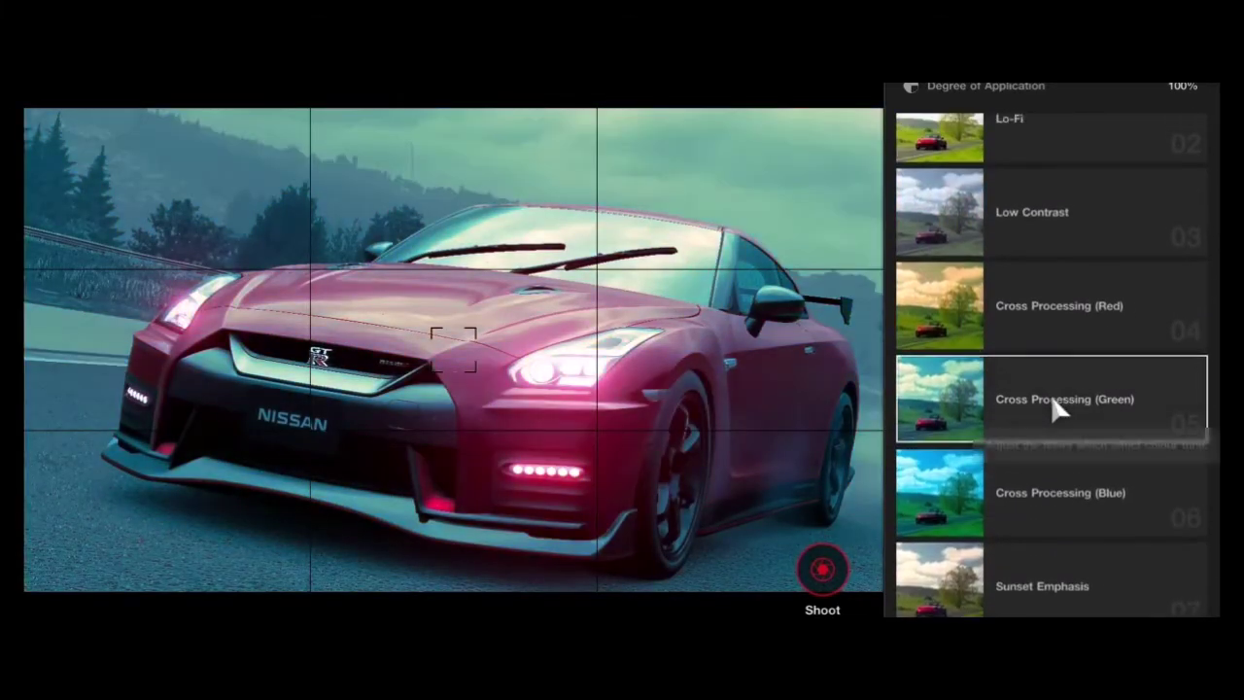
scroll(1050, 412, up, 1)
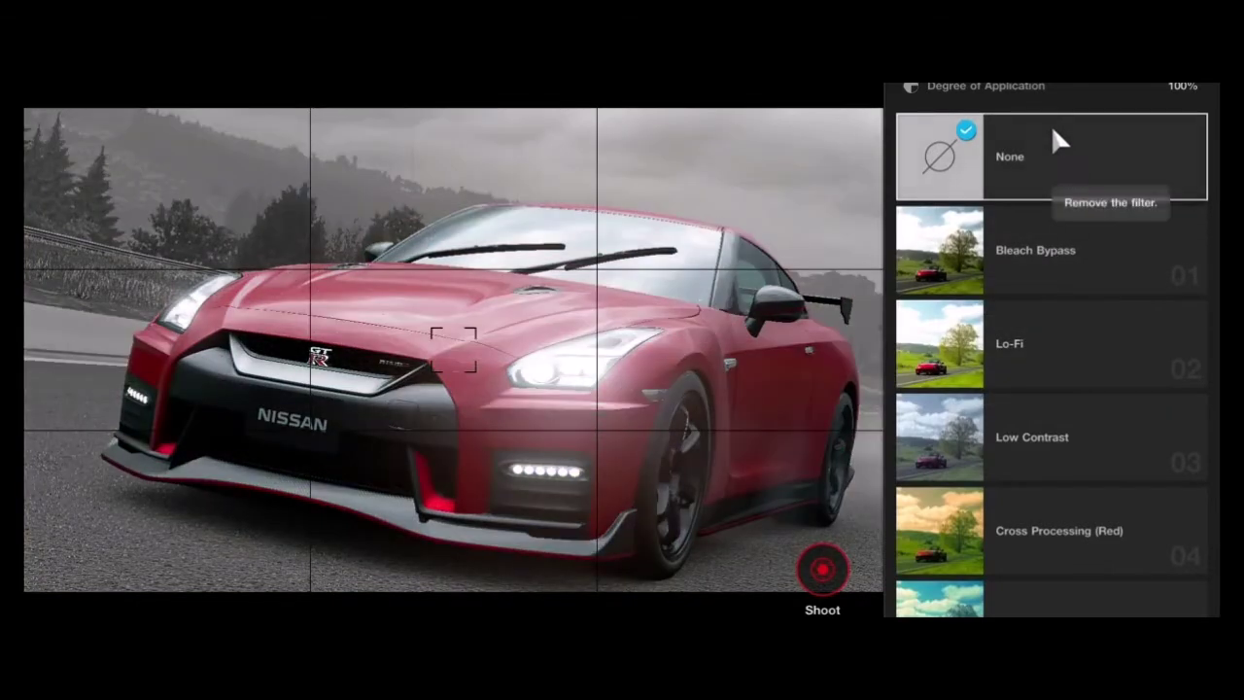
click(1050, 126)
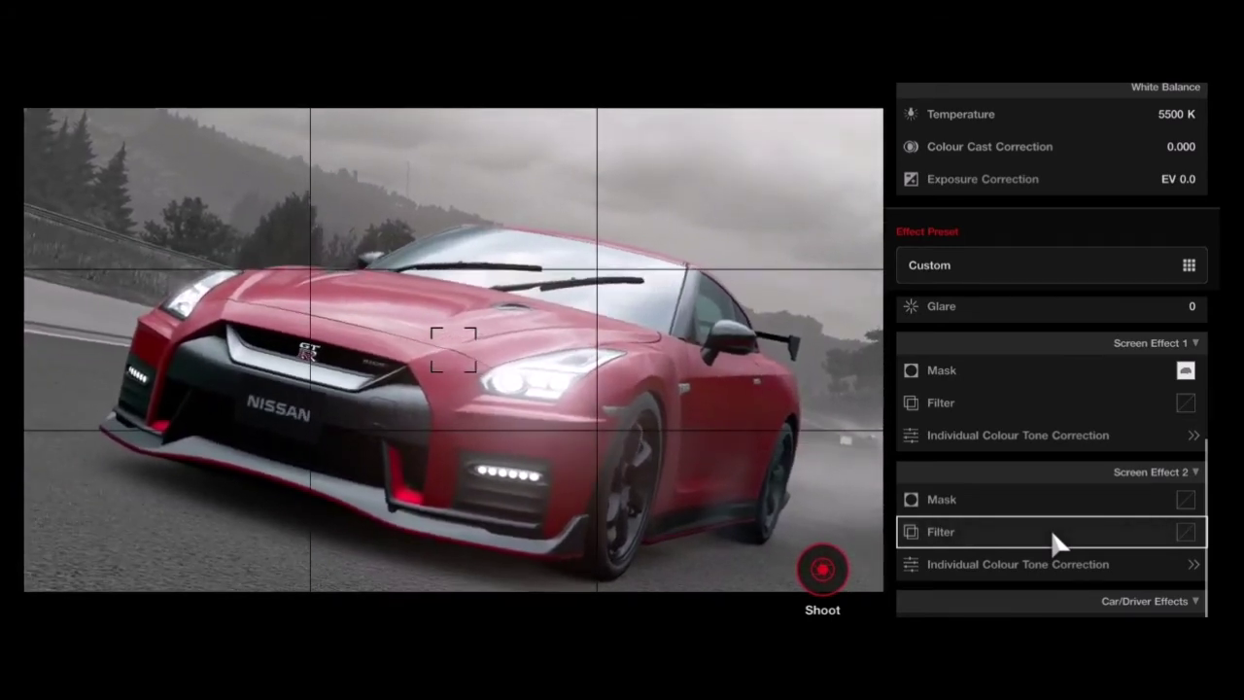
- Shoot a test photo of the whole car and close it without saving
click(822, 570)
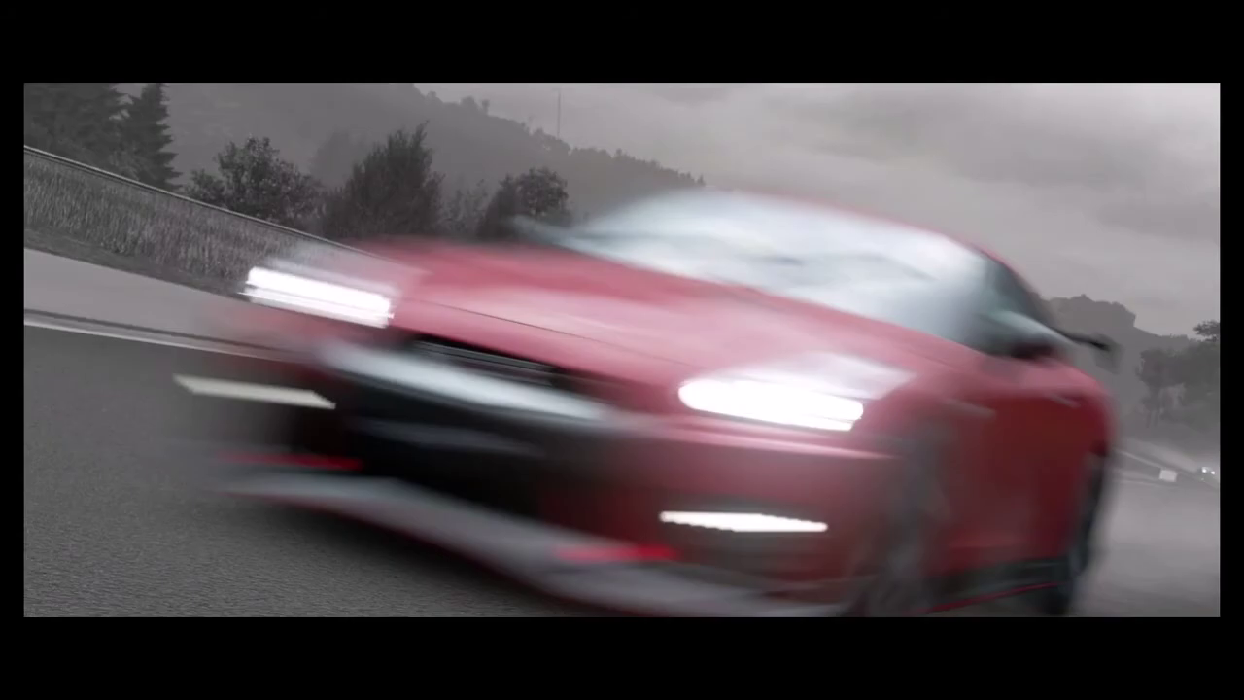
key(Escape)
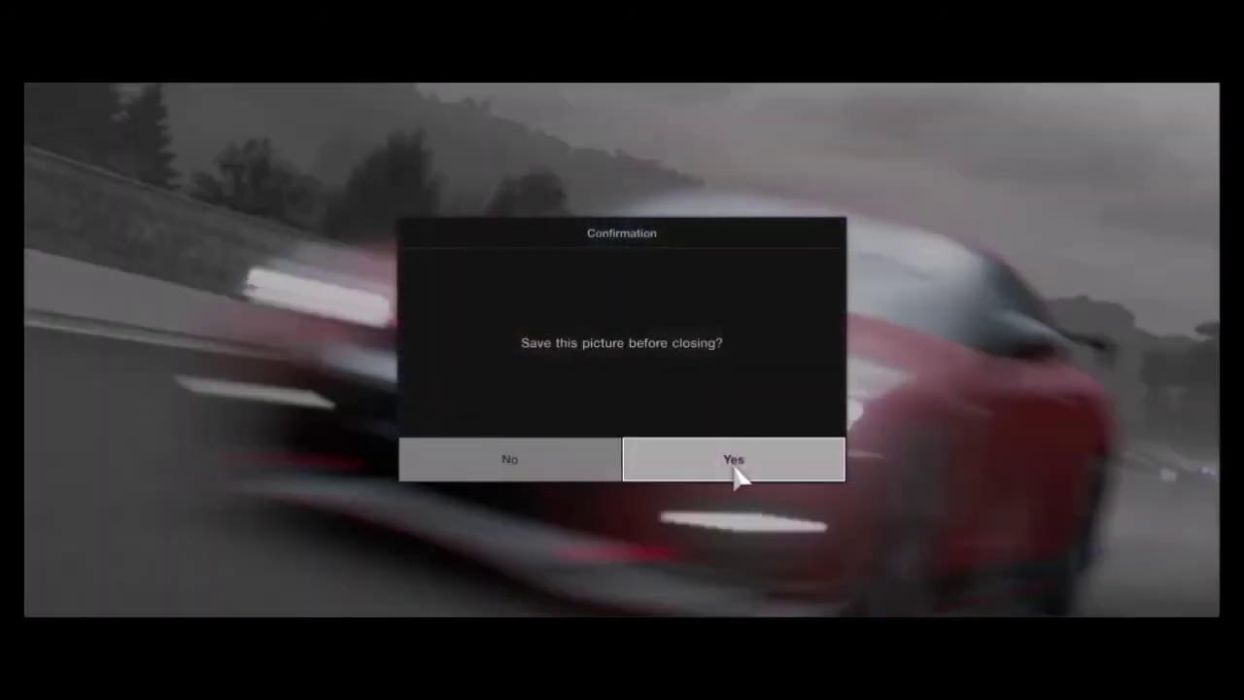
click(509, 458)
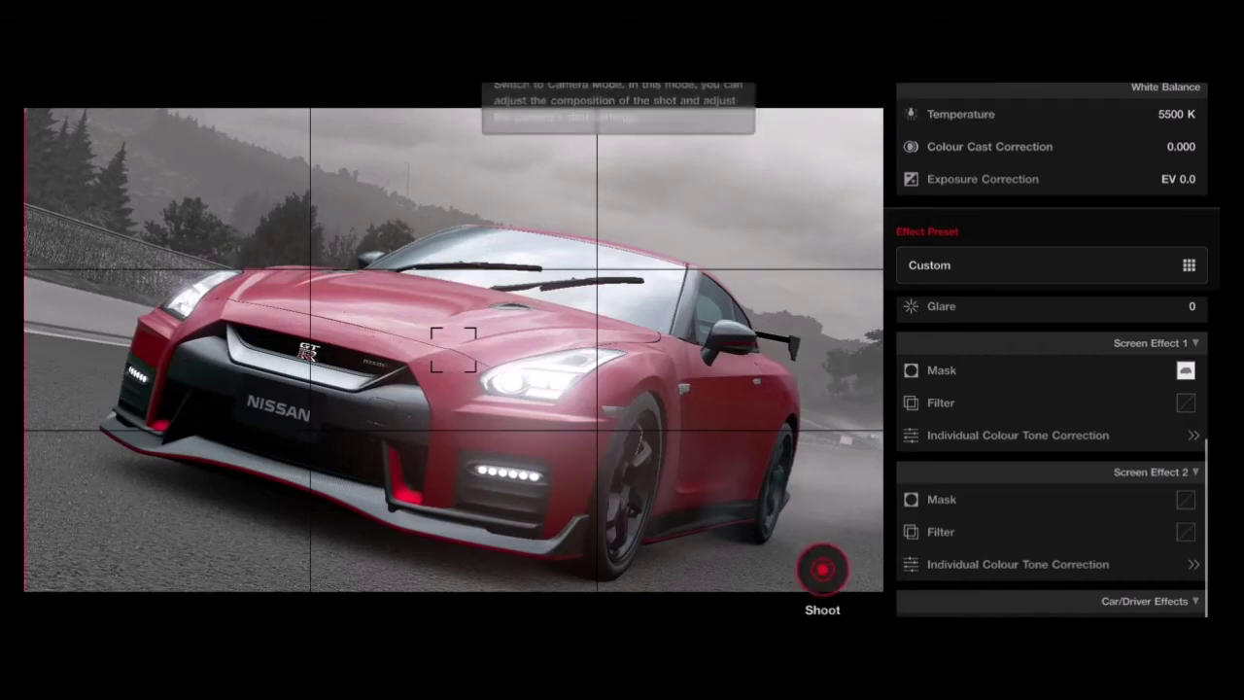
- In the camera settings, set the panning mode to Mode 1
click(618, 73)
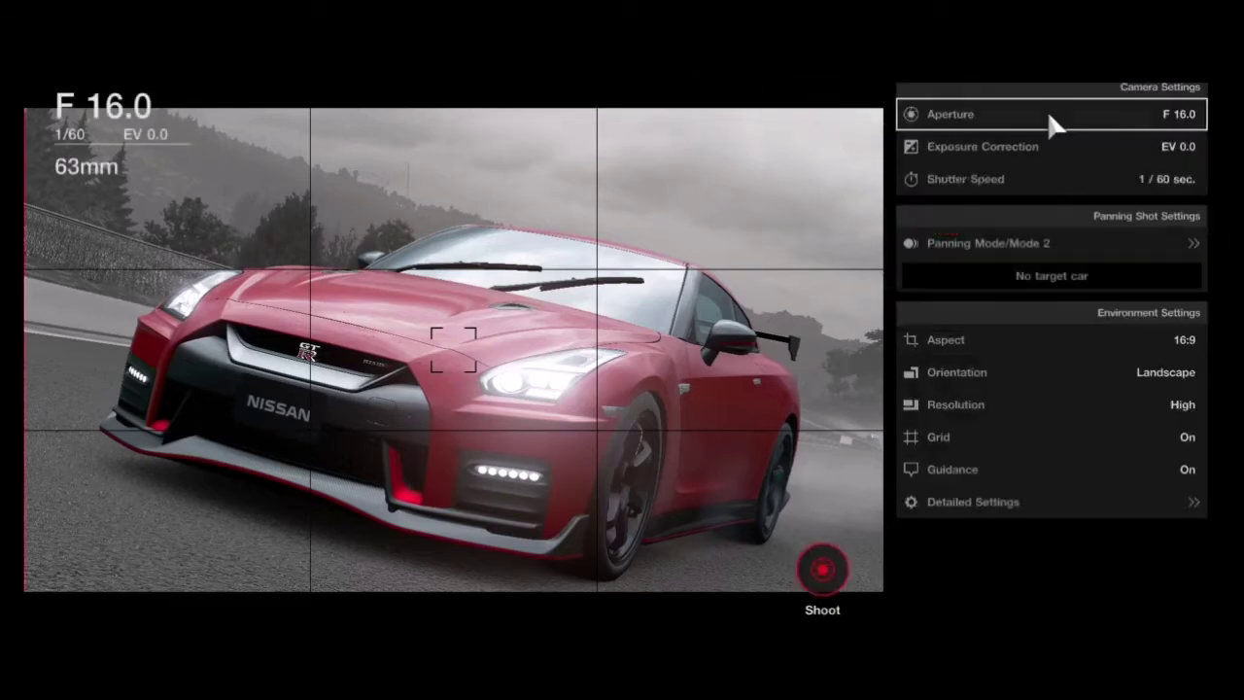
click(1050, 240)
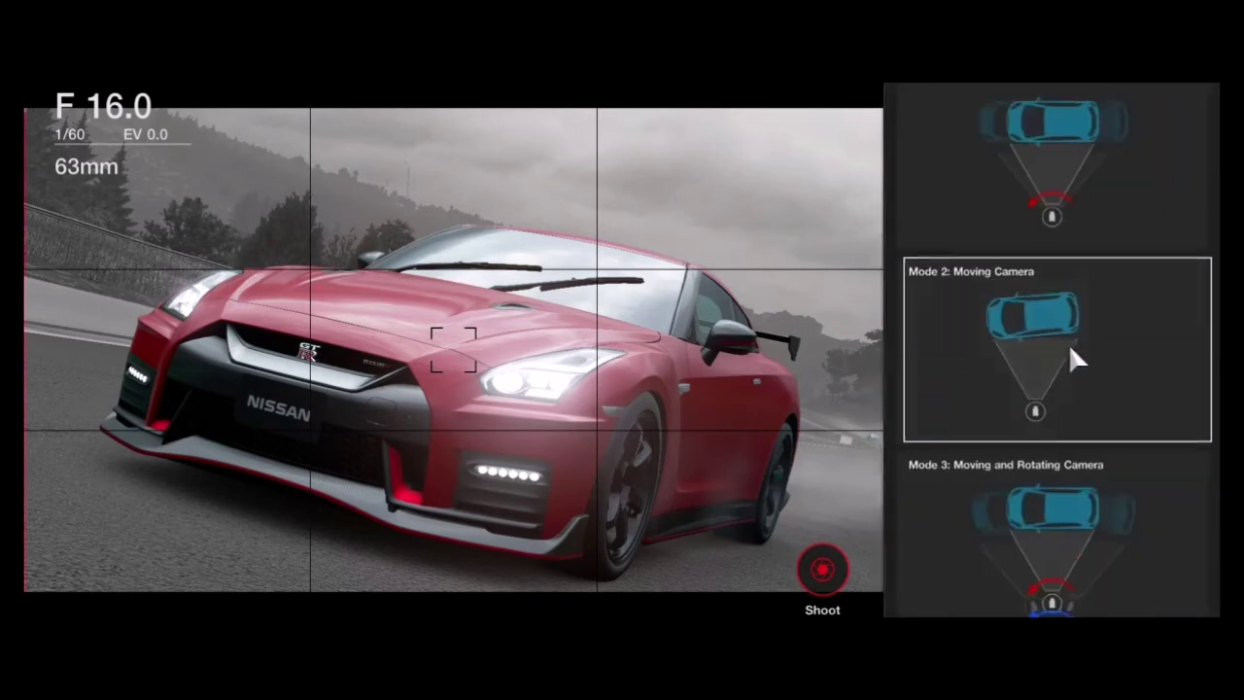
click(1051, 204)
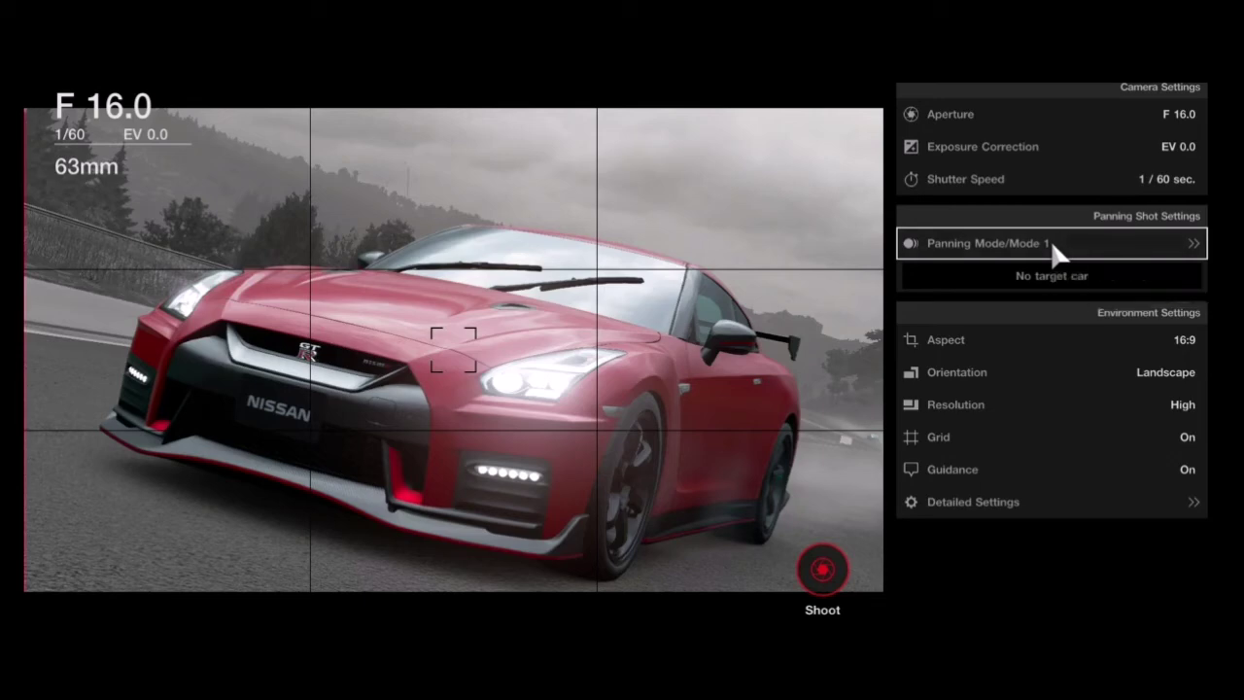
- Zoom the lens to a 211 mm focal length, framing the bonnet and headlight in close-up
key(Up)
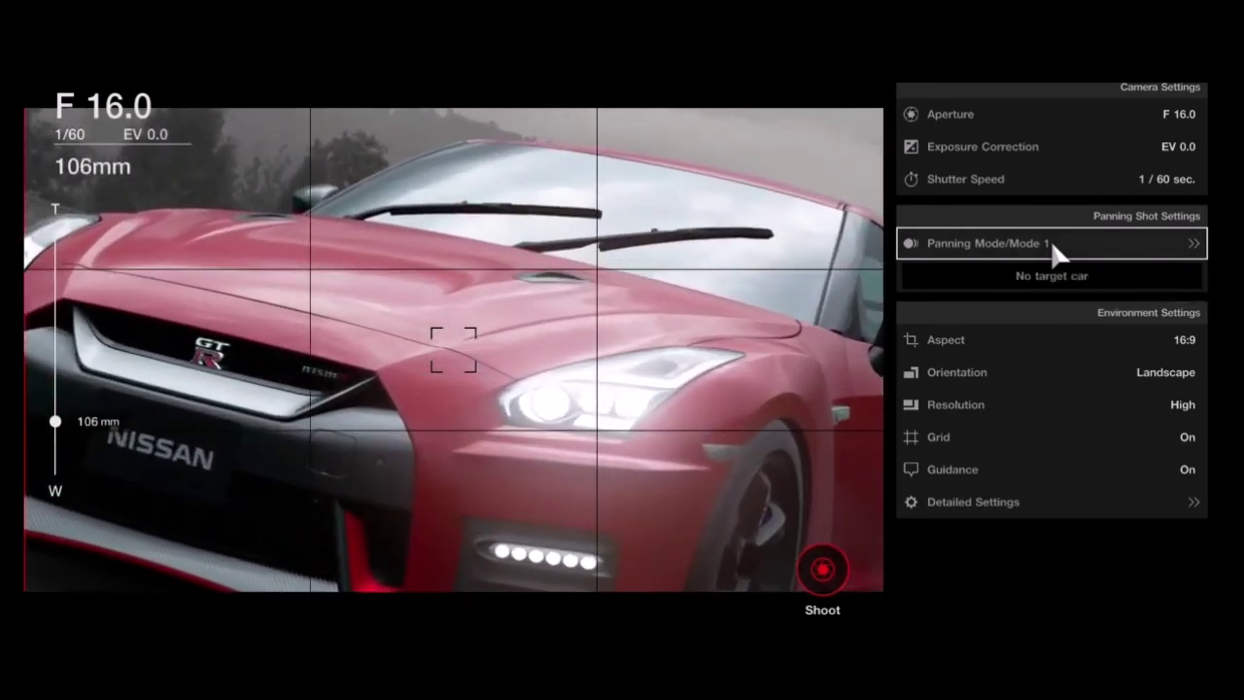
key(Up)
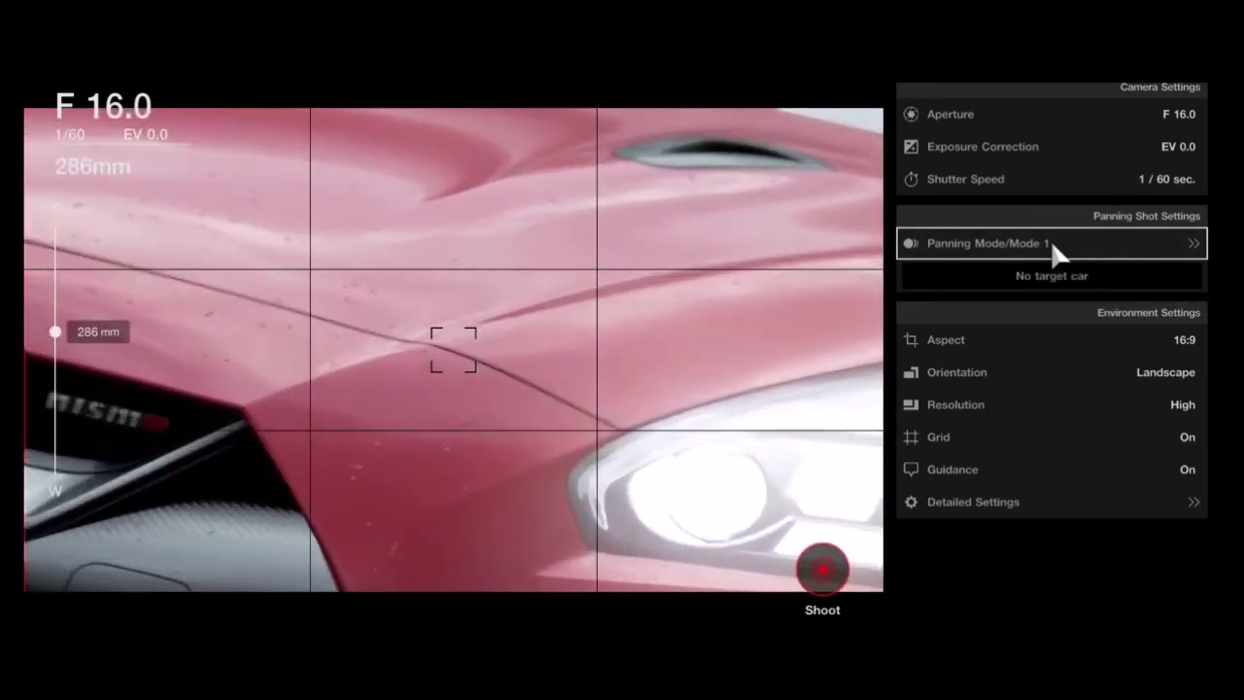
scroll(1050, 240, down, 5)
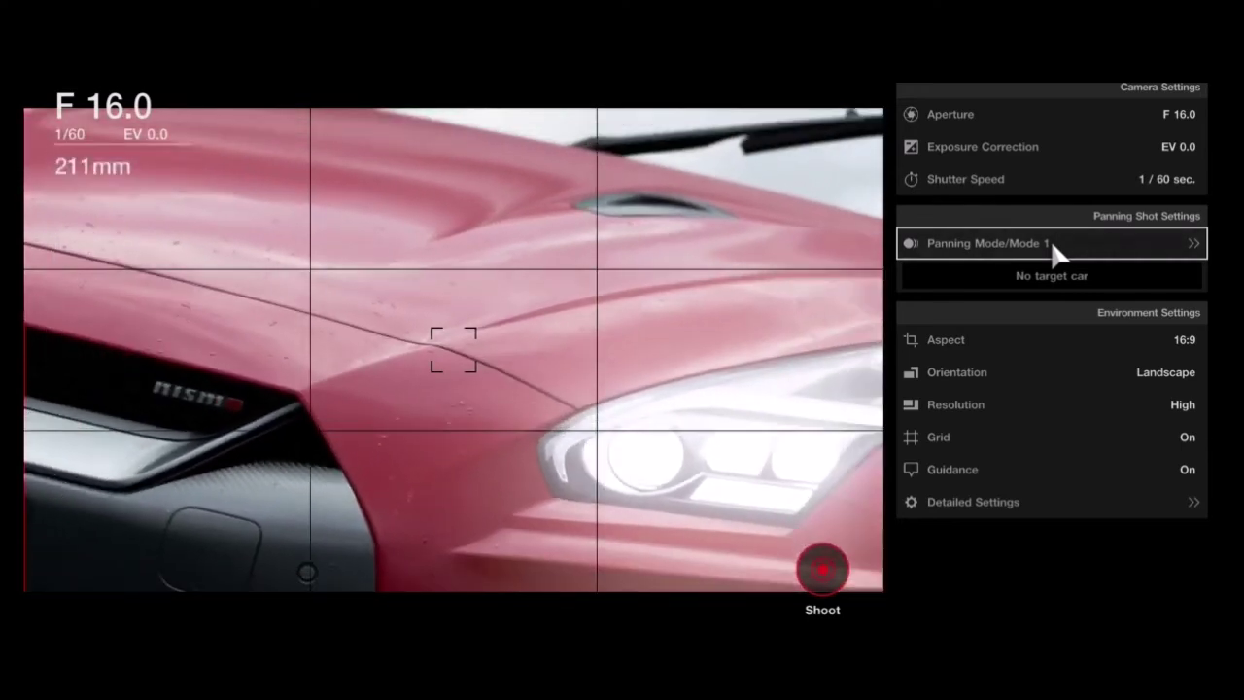
- Shoot the close-up of the bonnet and headlight, and save the picture when closing it
click(821, 573)
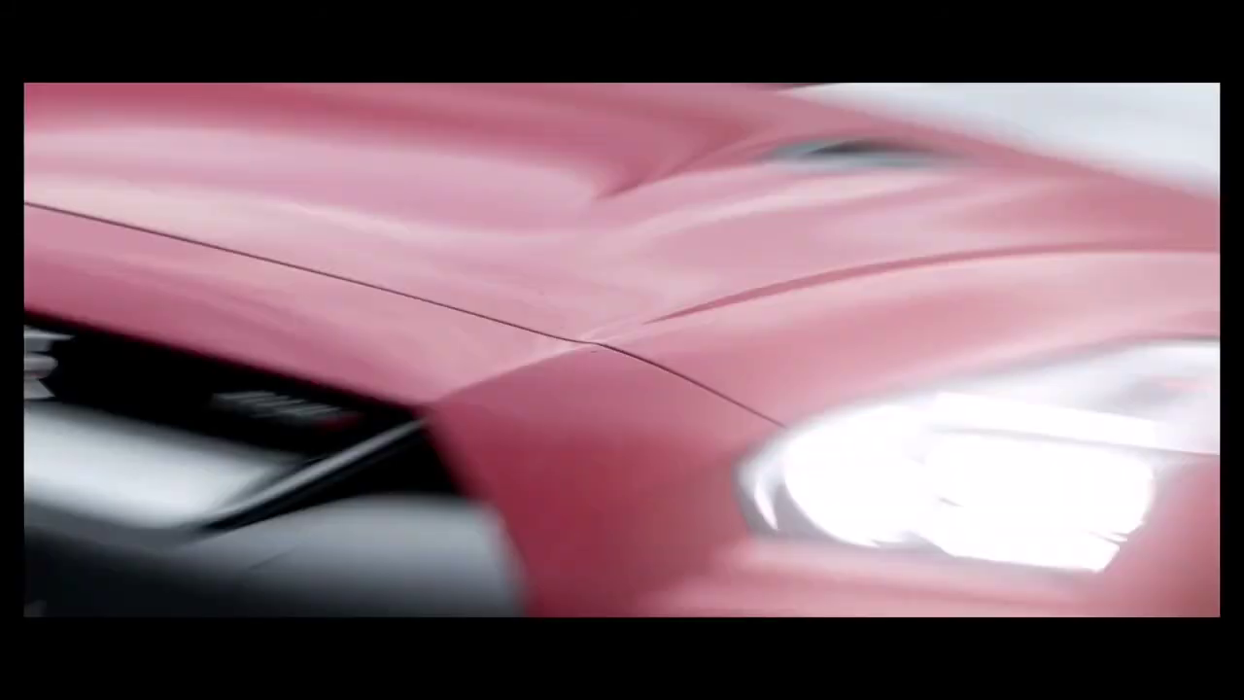
key(Escape)
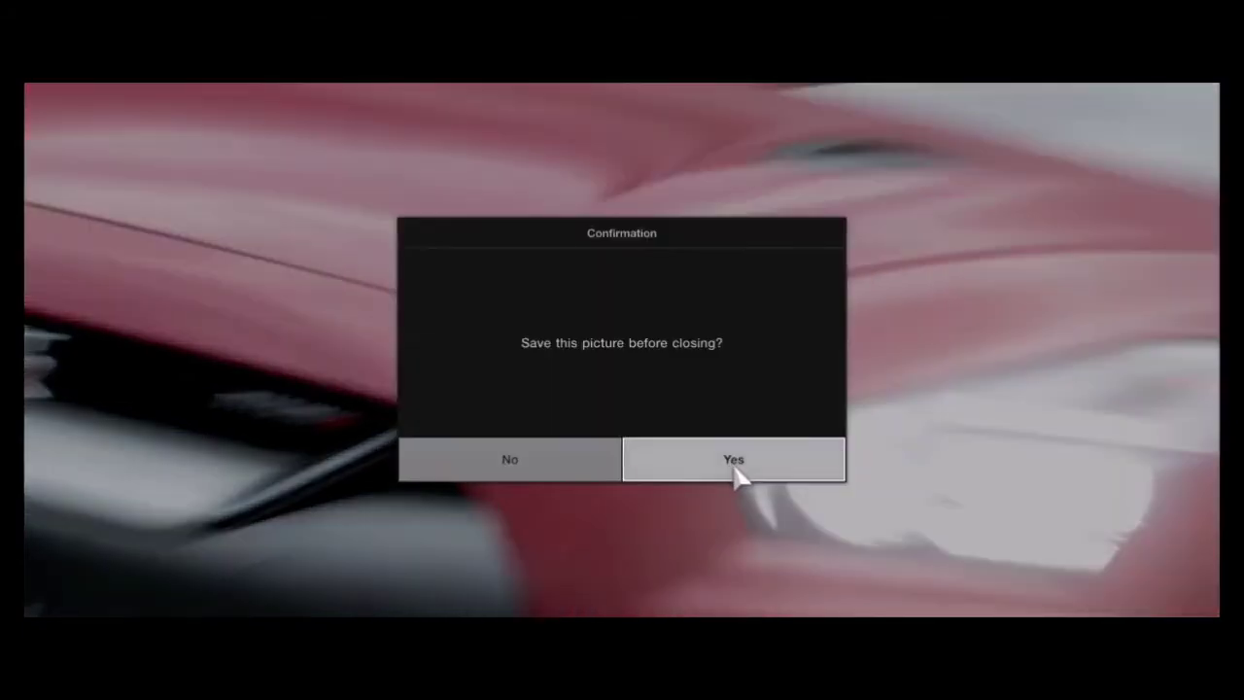
click(735, 471)
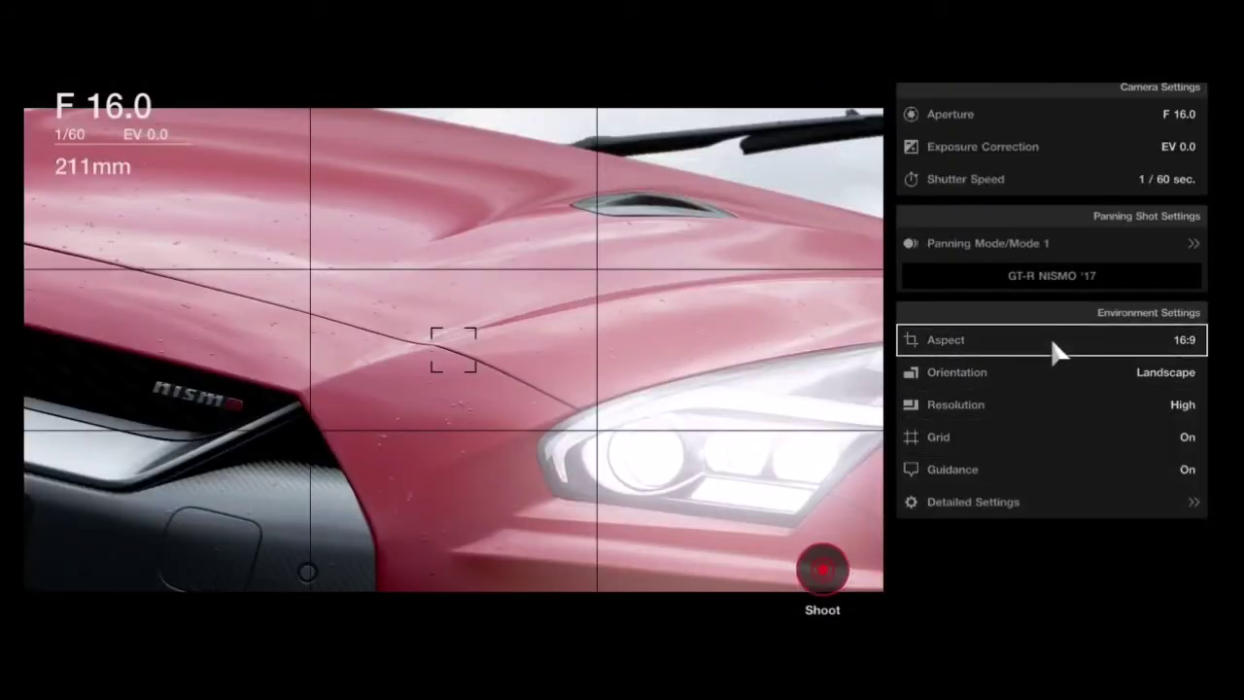
- Set the camera's shutter speed to 1/8000 sec
click(1050, 178)
key(Right)
key(Right)
key(Right)
key(Right)
key(Right)
key(Right)
key(Right)
key(Right)
key(Right)
key(Right)
key(Right)
key(Right)
key(Right)
key(Right)
key(Right)
key(Right)
key(Right)
key(Right)
key(Right)
key(Right)
key(Return)
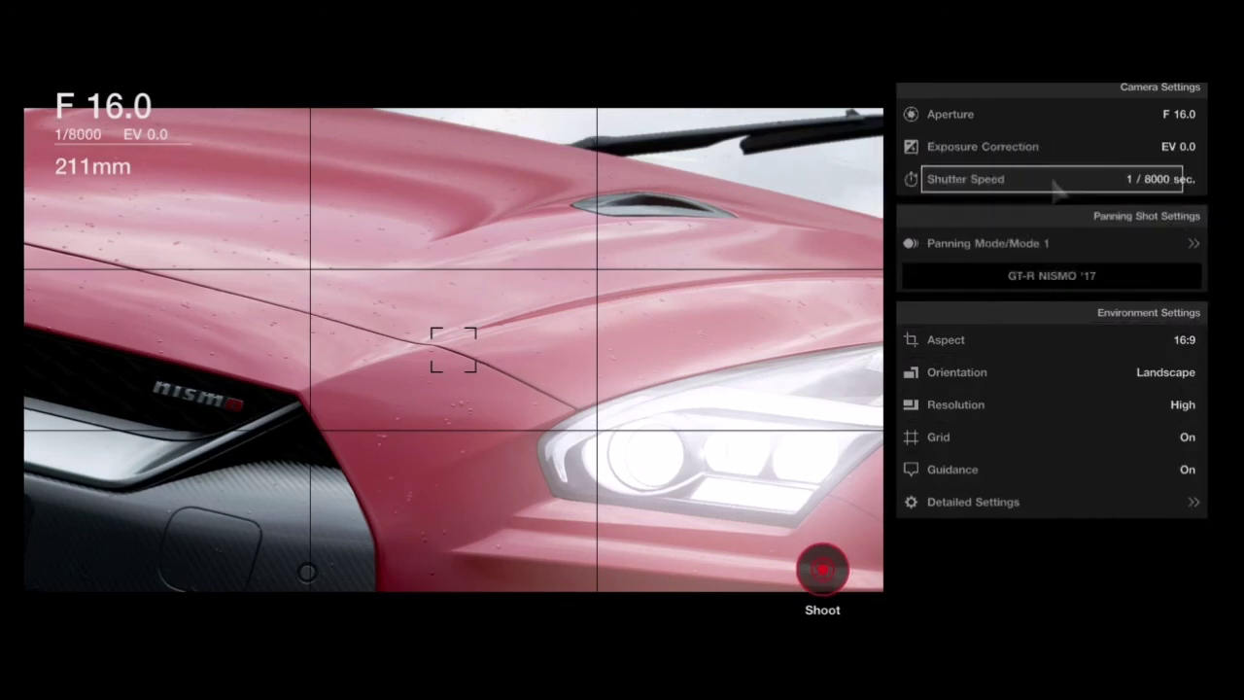
- Shoot the close-up at the fast shutter speed and save the photo to My Library
key(Return)
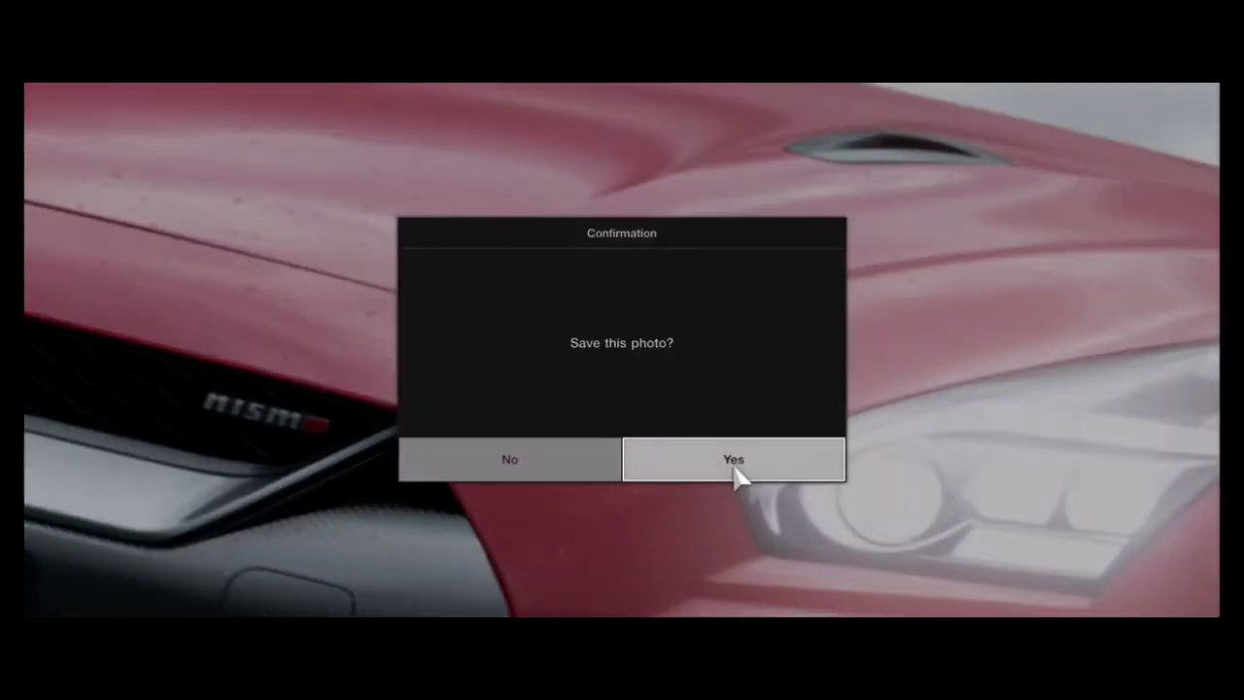
click(738, 477)
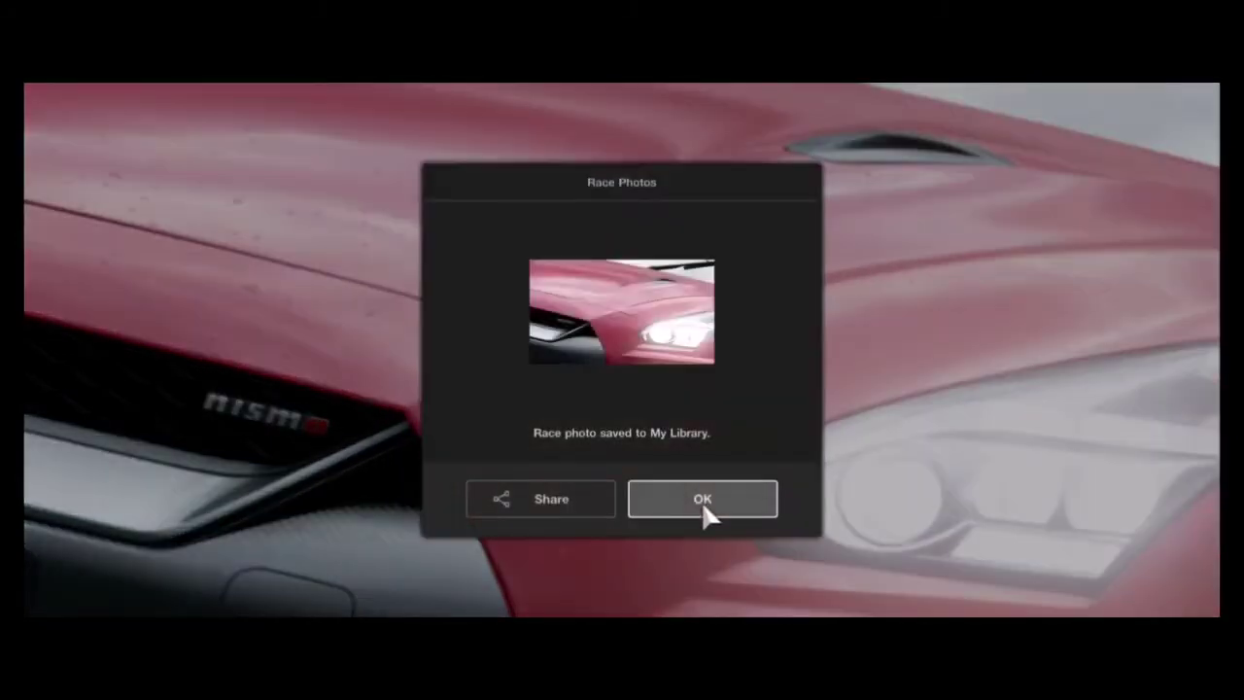
click(702, 499)
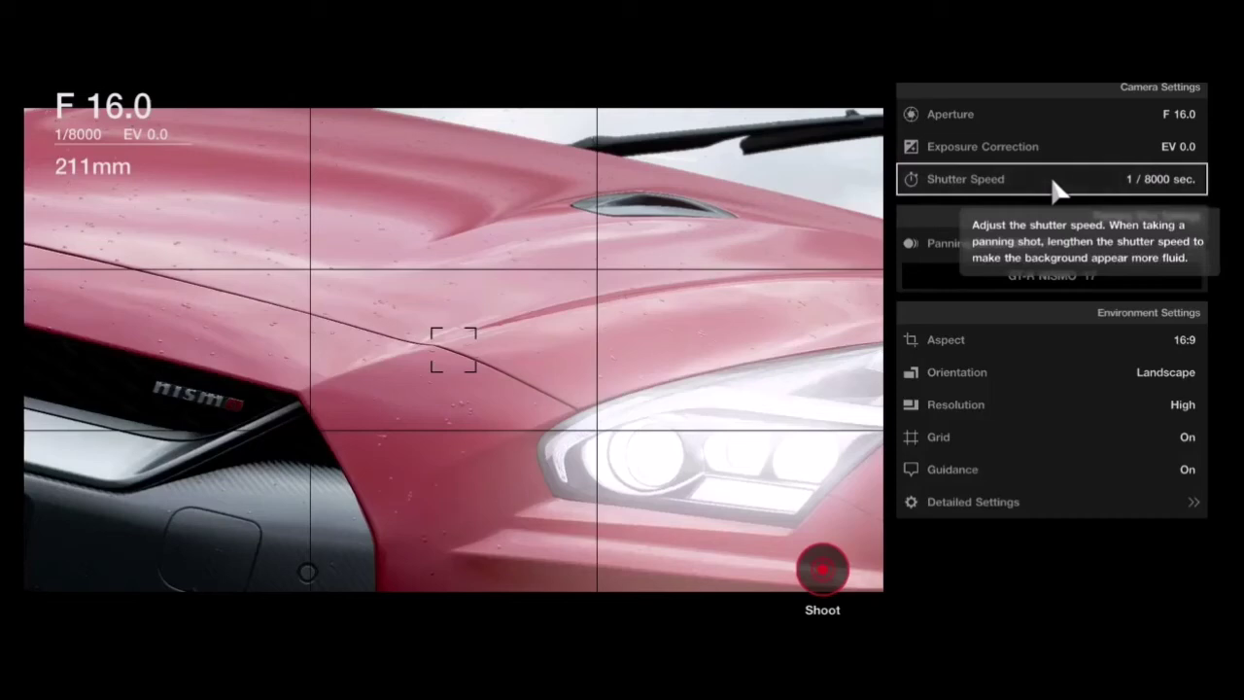
- Review the shutter speed range and the available panning modes, keeping 1/8000 sec. and Mode 1
click(1050, 176)
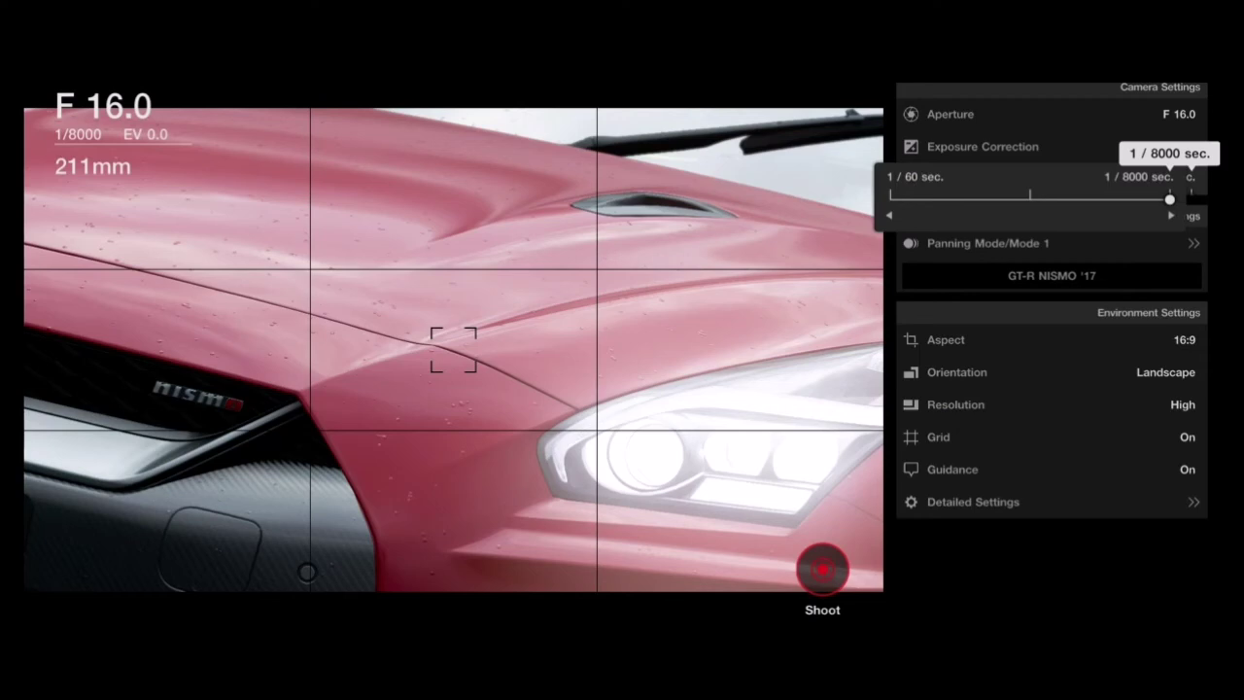
key(Return)
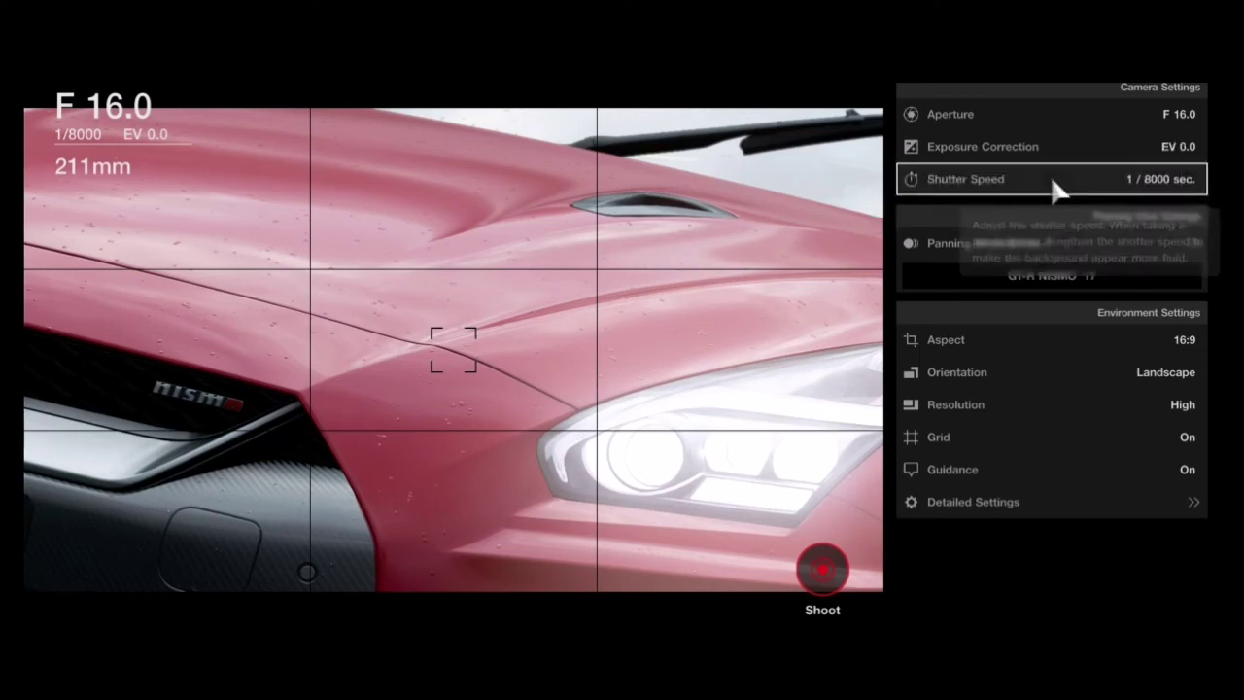
click(1050, 241)
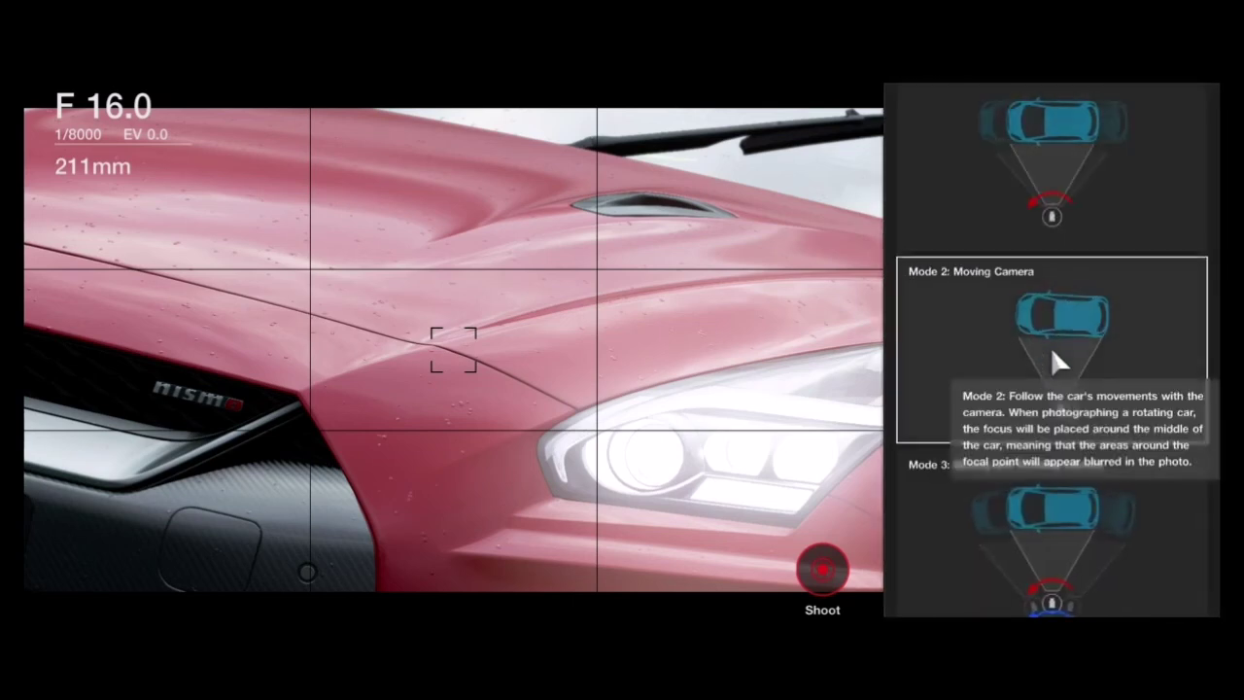
click(1050, 153)
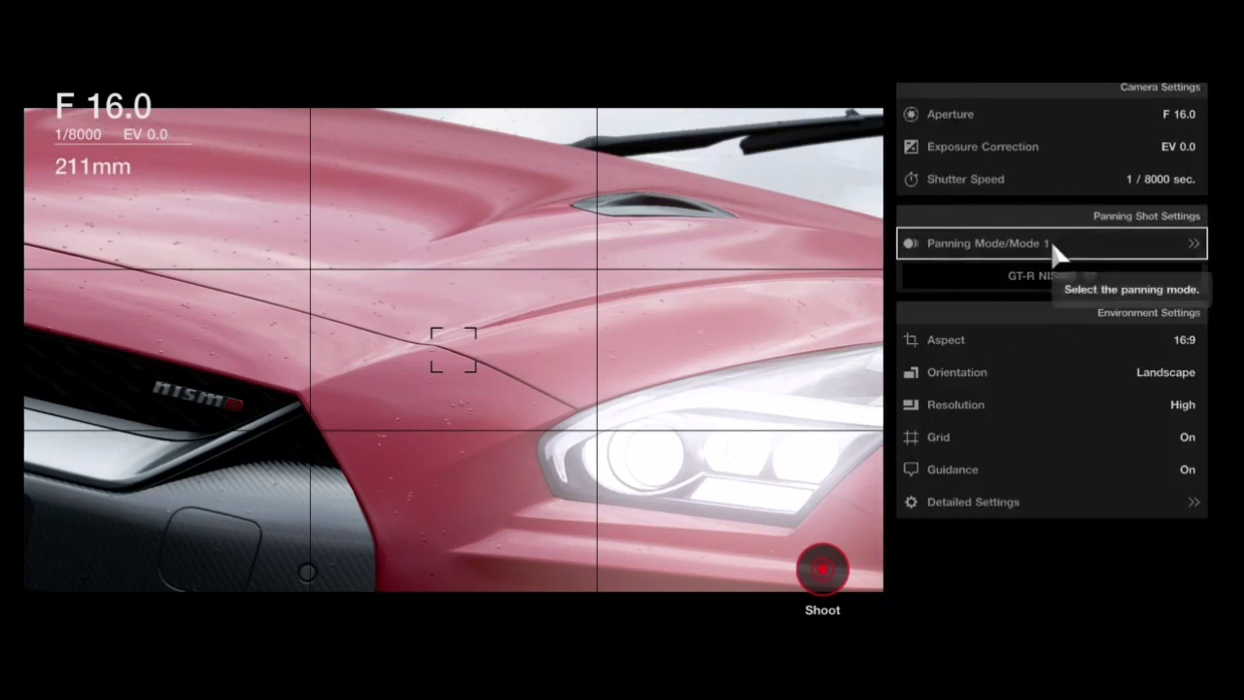
- Zoom the lens out to 64 mm to frame the whole car and shoot the photo
scroll(1050, 241, down, 3)
scroll(1051, 240, down, 3)
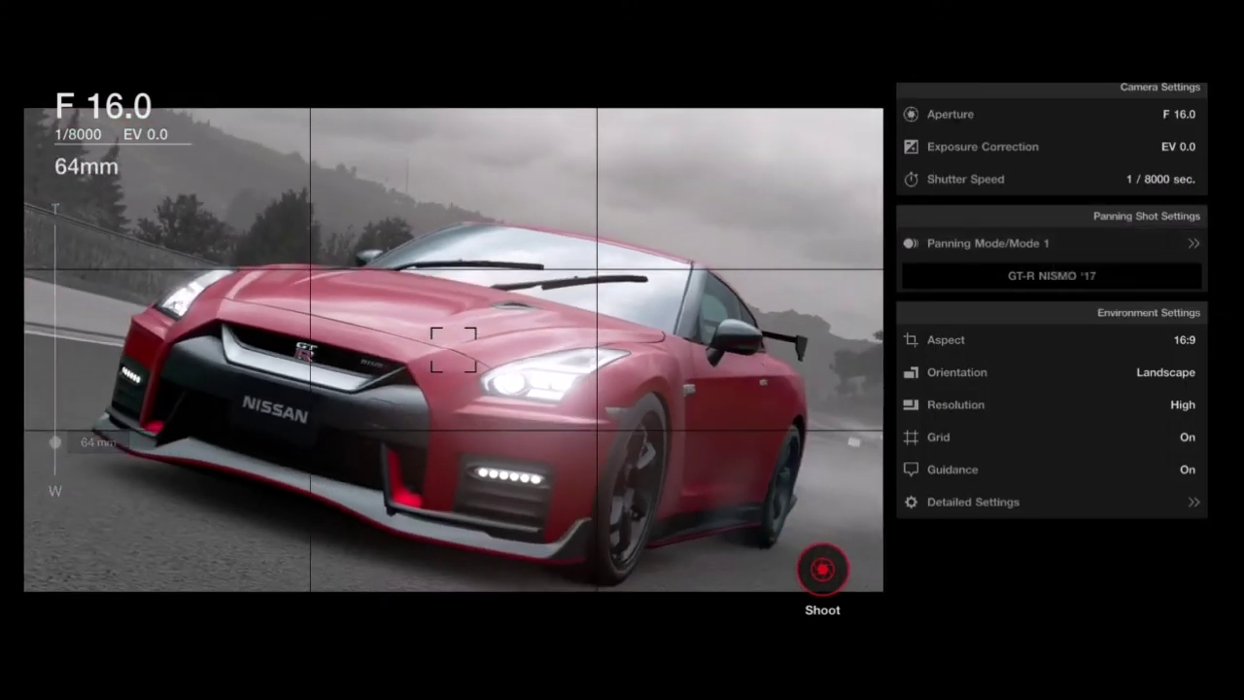
key(Return)
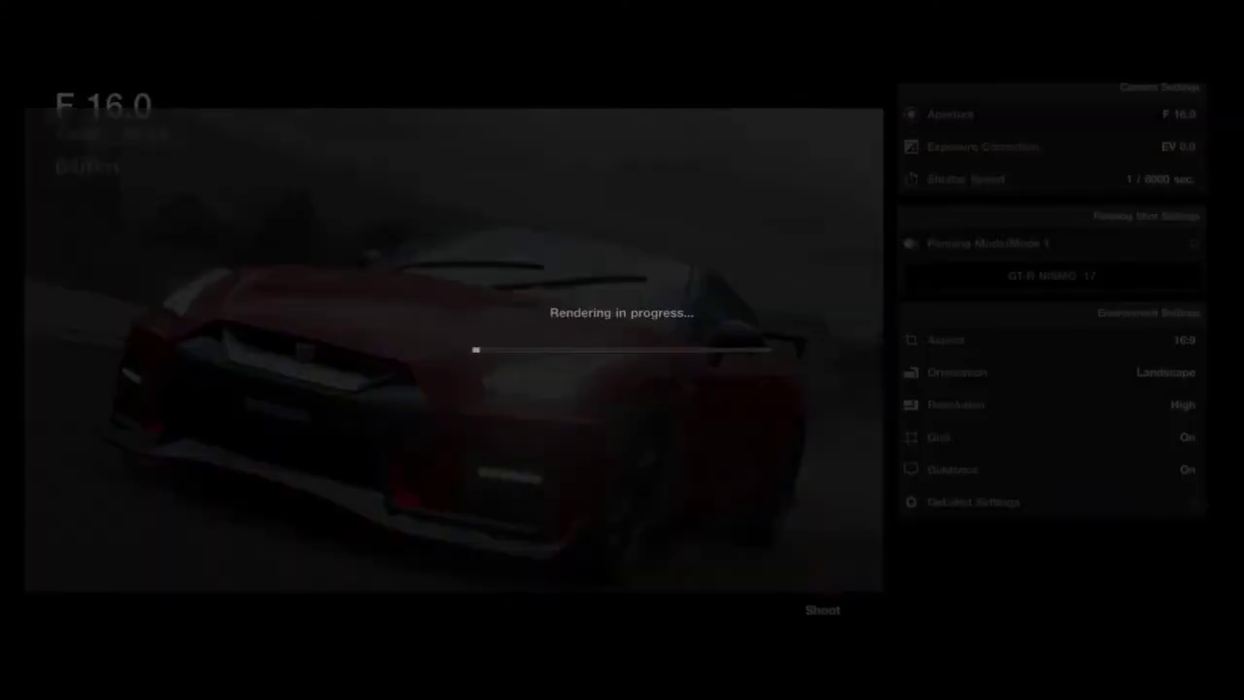